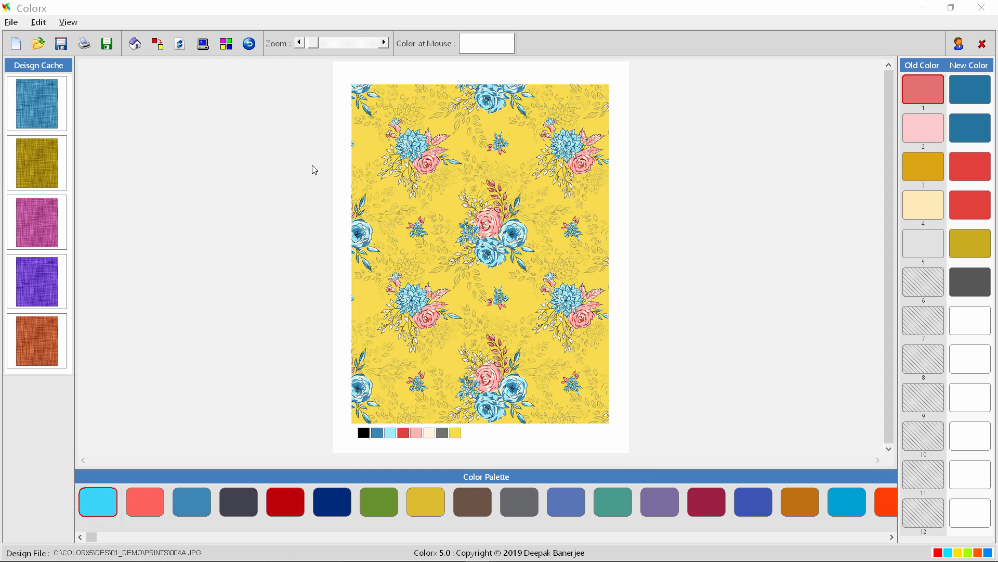
Generate several sets of random Auto Color variations for the yellow floral print 004A.JPG.
click(202, 43)
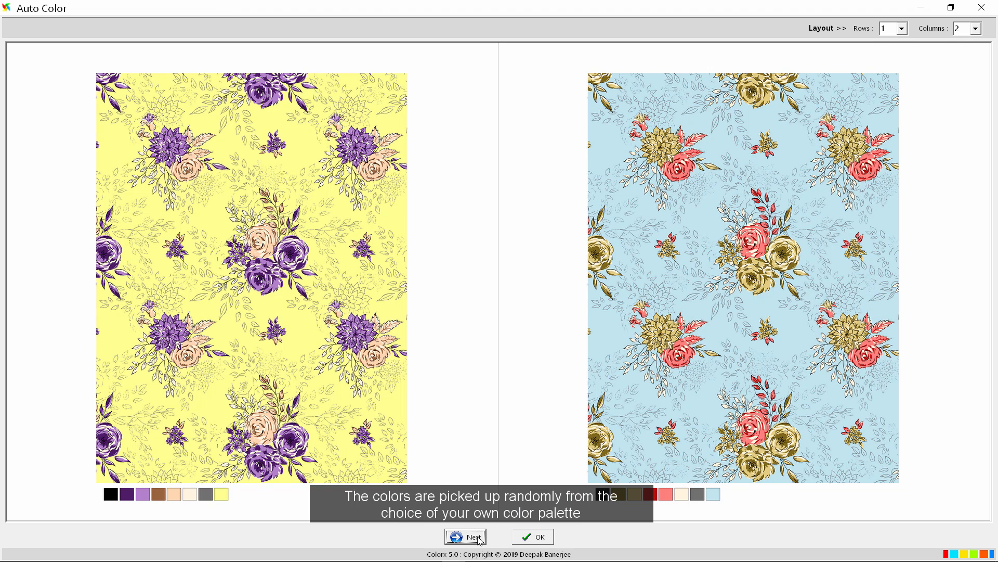
click(472, 536)
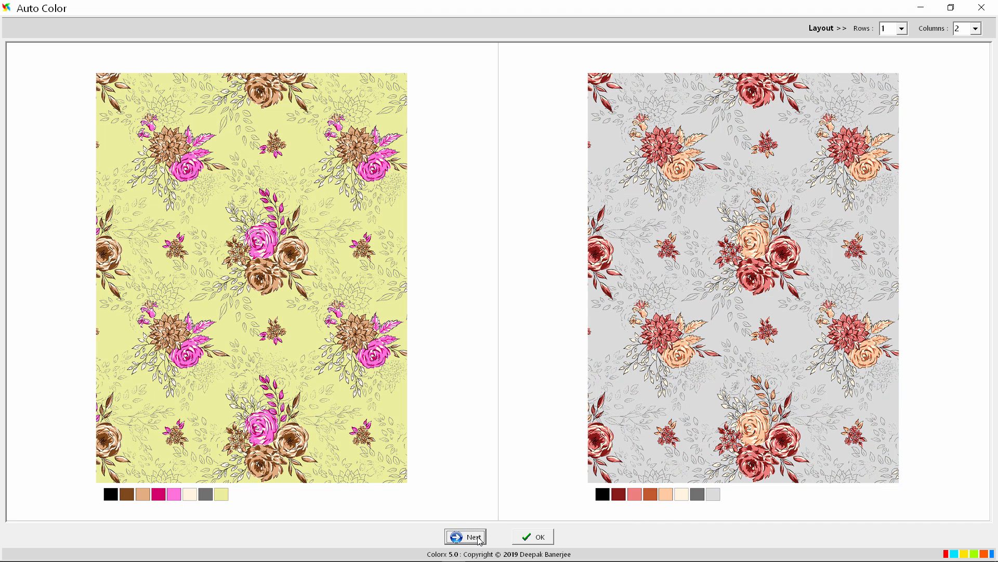
click(476, 538)
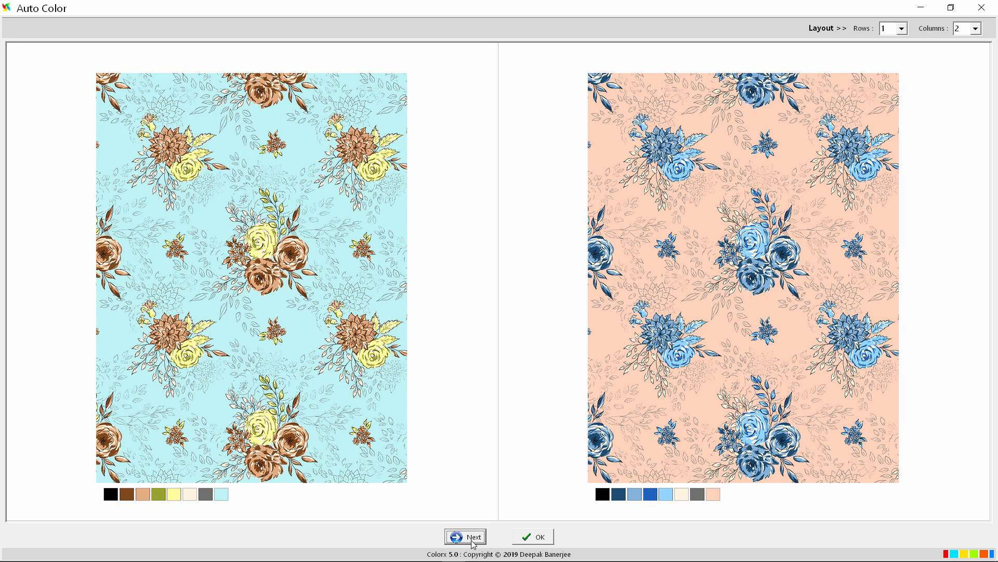
click(473, 540)
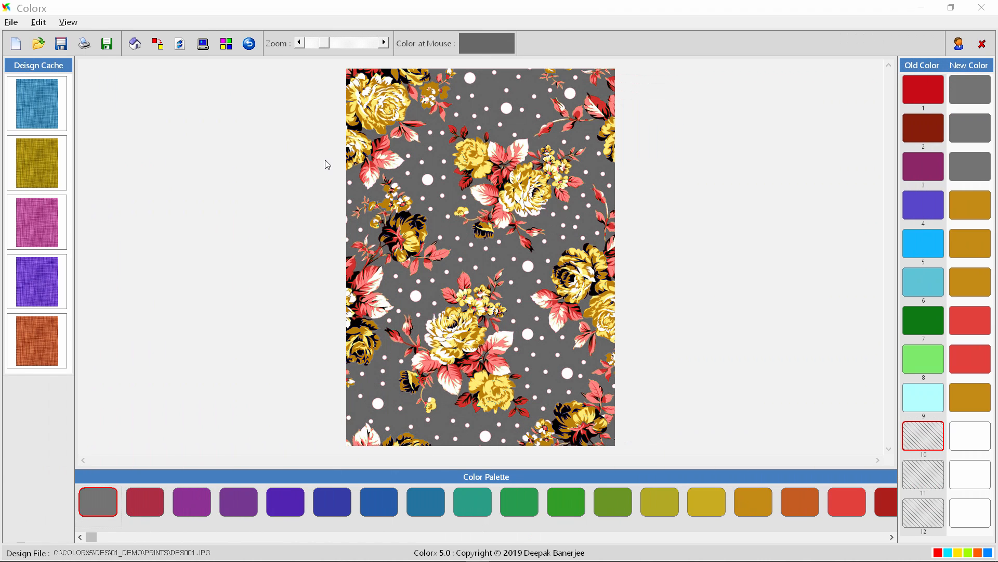
Generate several sets of Auto Color variations for the dotted rose print DES001.JPG.
click(203, 46)
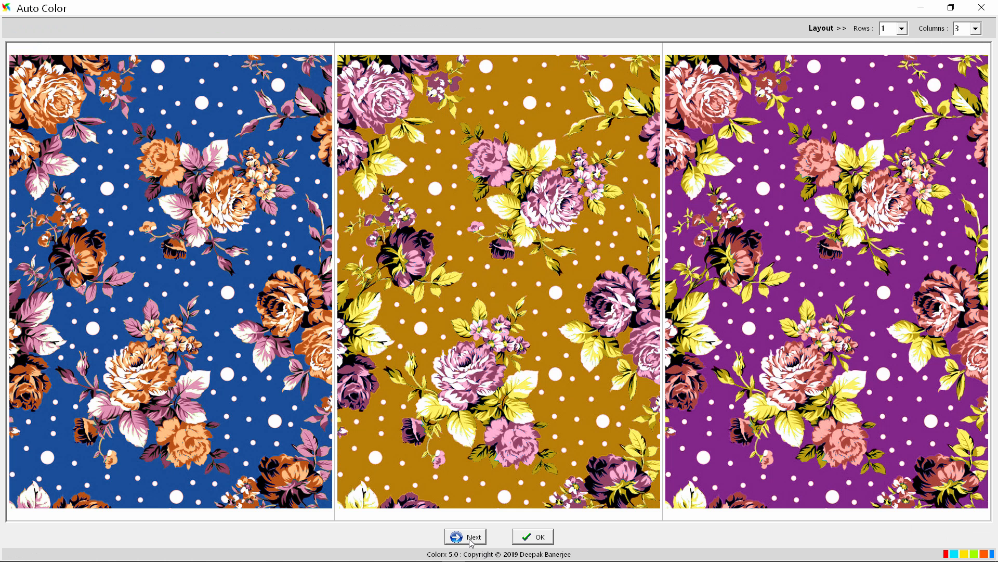
click(465, 536)
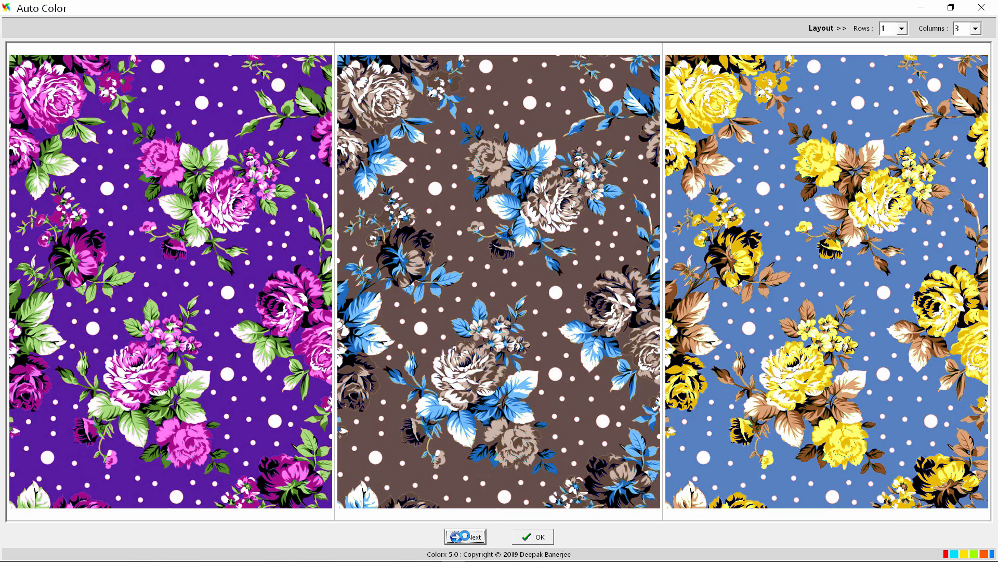
click(465, 537)
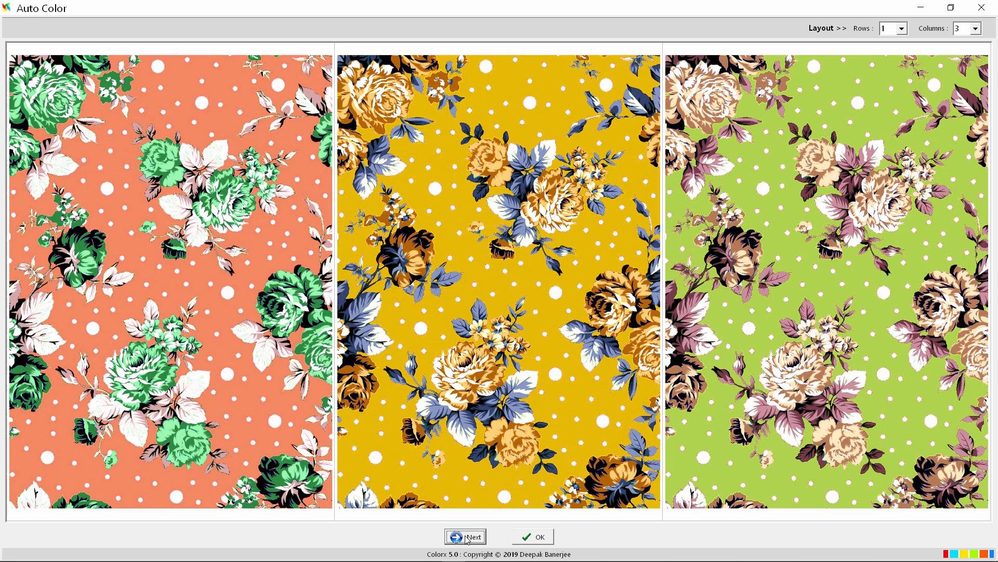
click(466, 537)
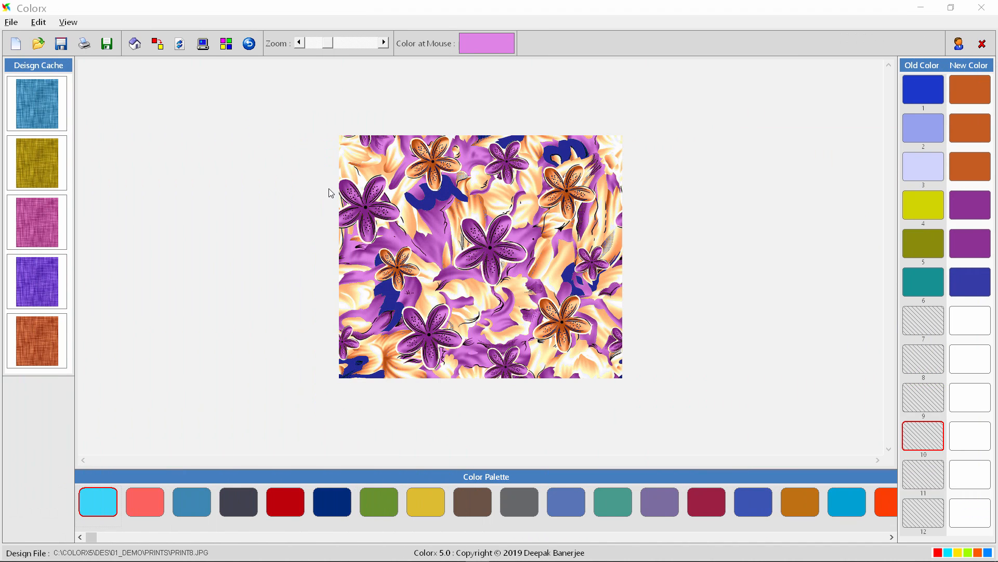
Generate further sets of Auto Color variations for the purple and orange flower print PRINT8.JPG.
click(203, 44)
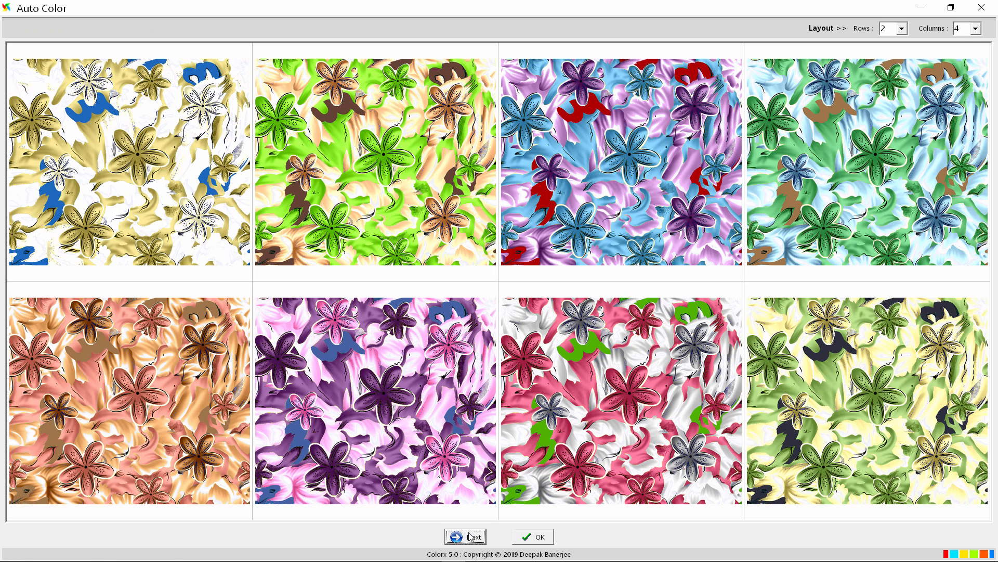
click(469, 537)
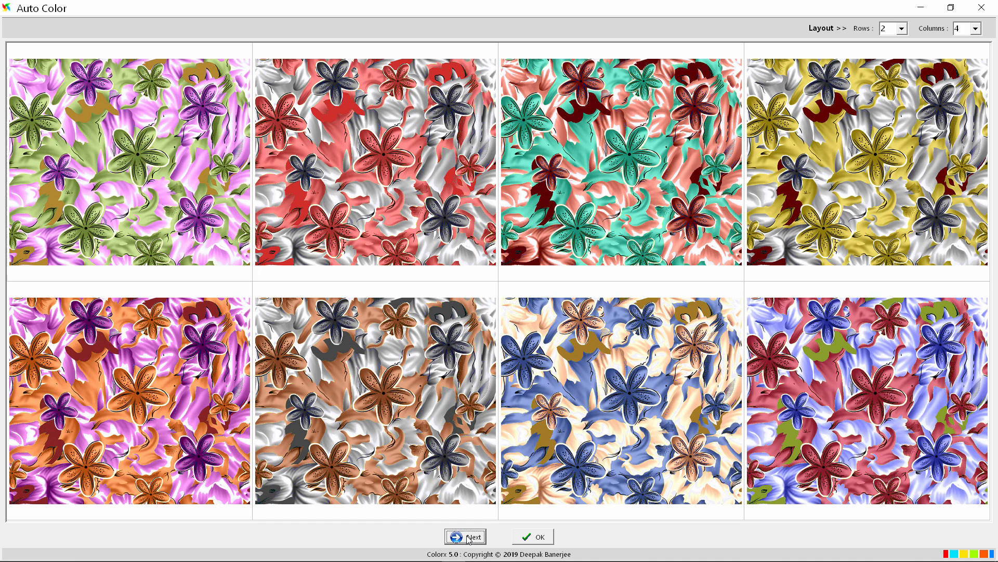
click(468, 539)
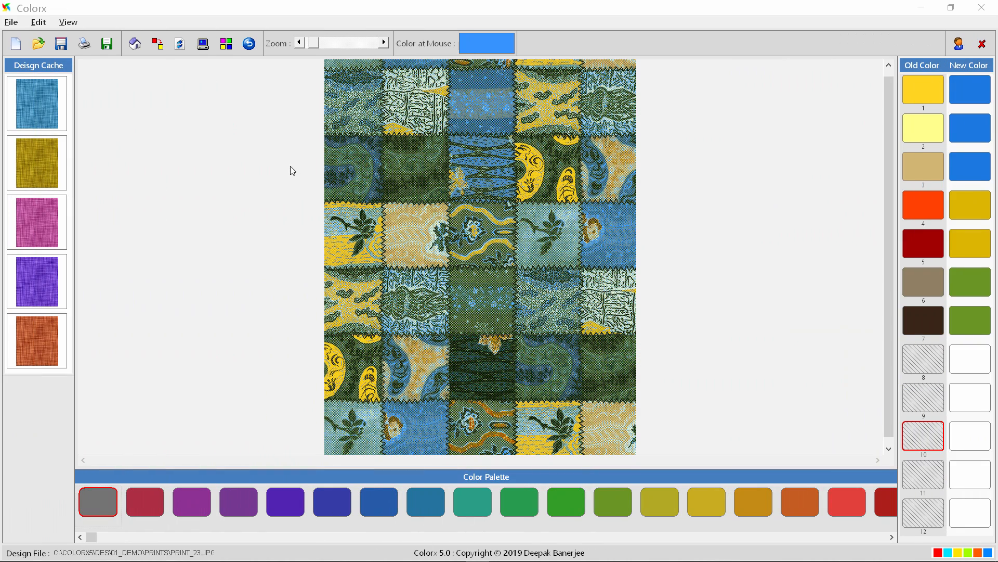
Generate several sets of Auto Color variations for the patchwork print PRINT_23.JPG.
click(207, 45)
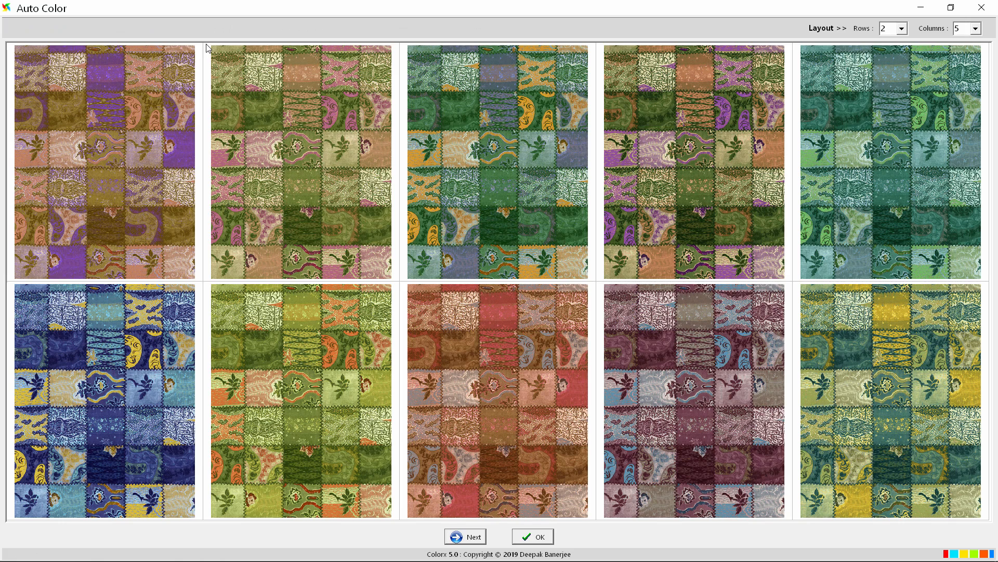
click(468, 536)
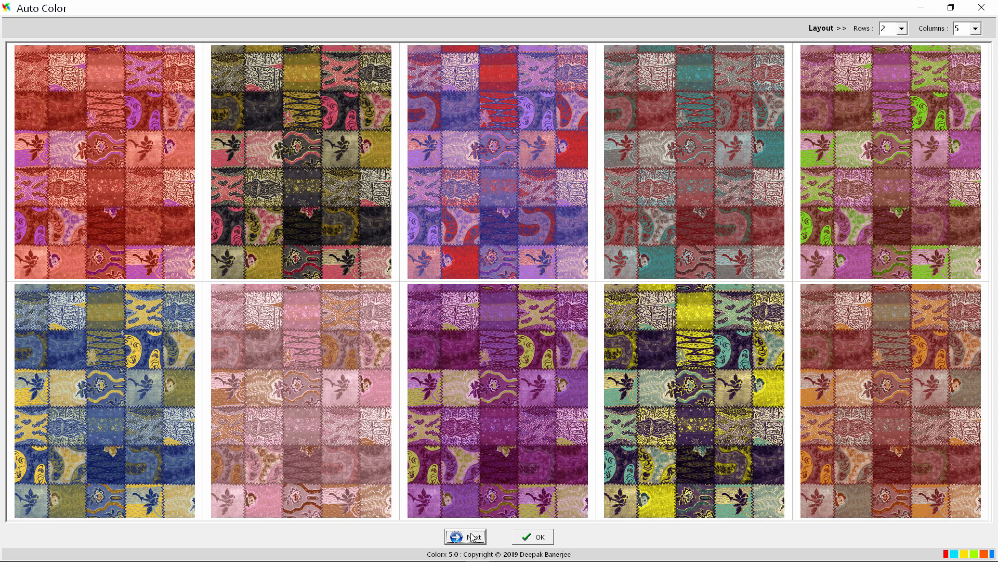
click(472, 537)
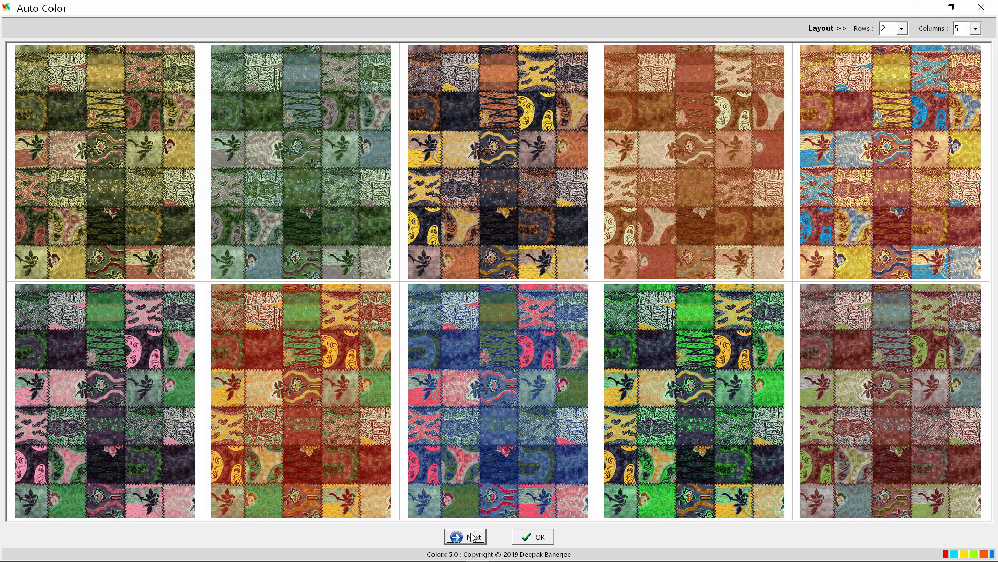
click(469, 536)
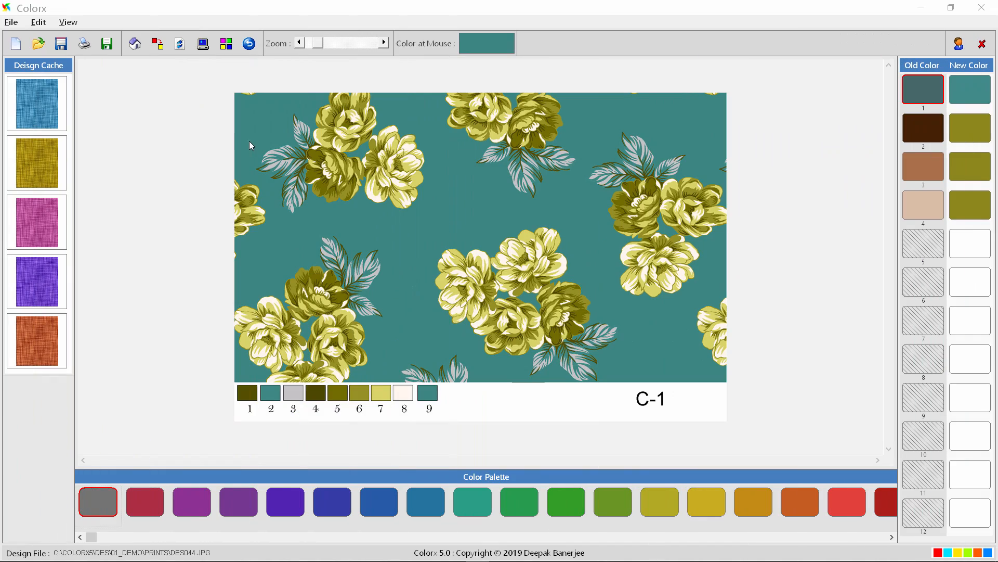
Generate Auto Color variations of the floral print DES044.JPG and set the one with blue flowers on a grey ground as current.
click(201, 46)
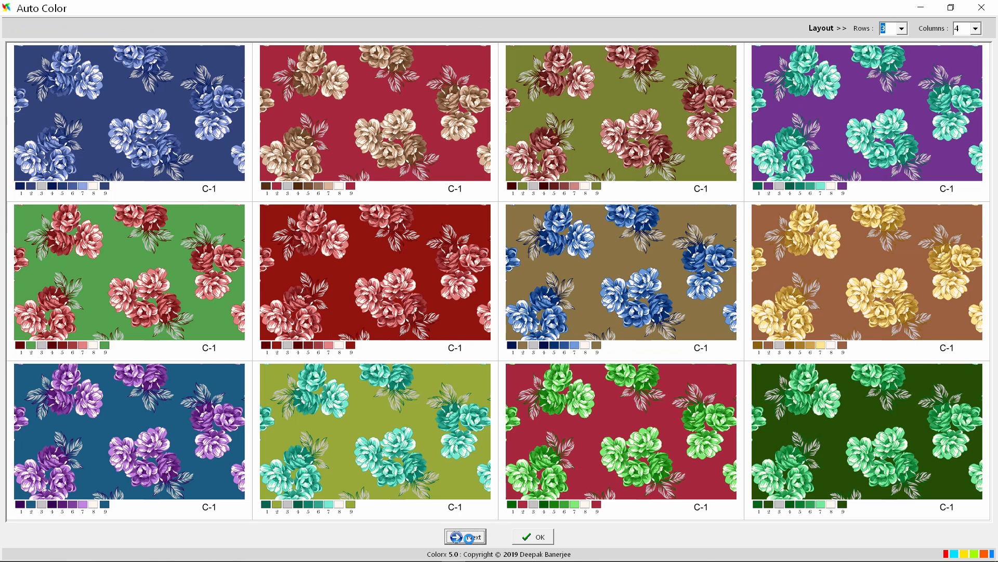
click(469, 538)
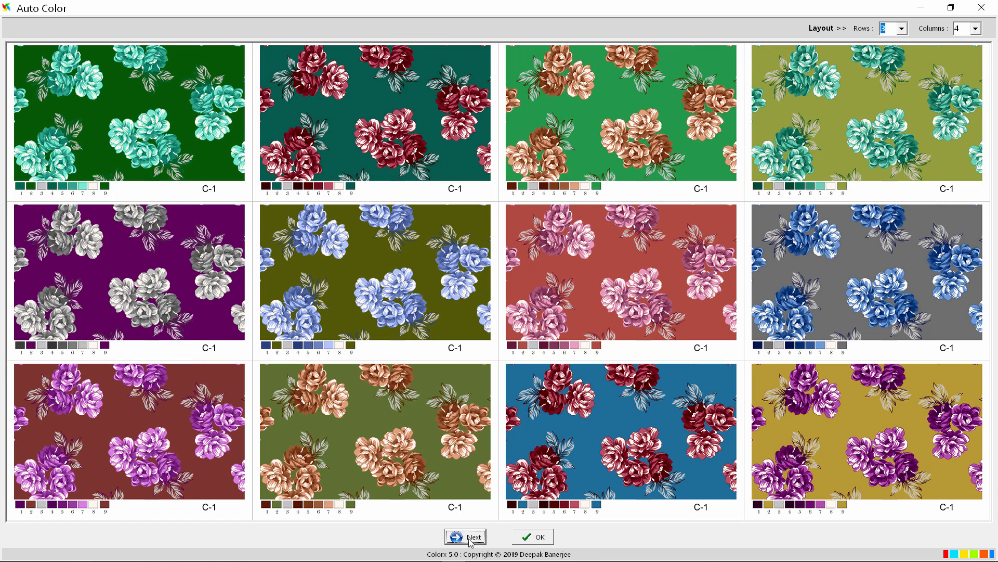
click(822, 282)
right_click(816, 240)
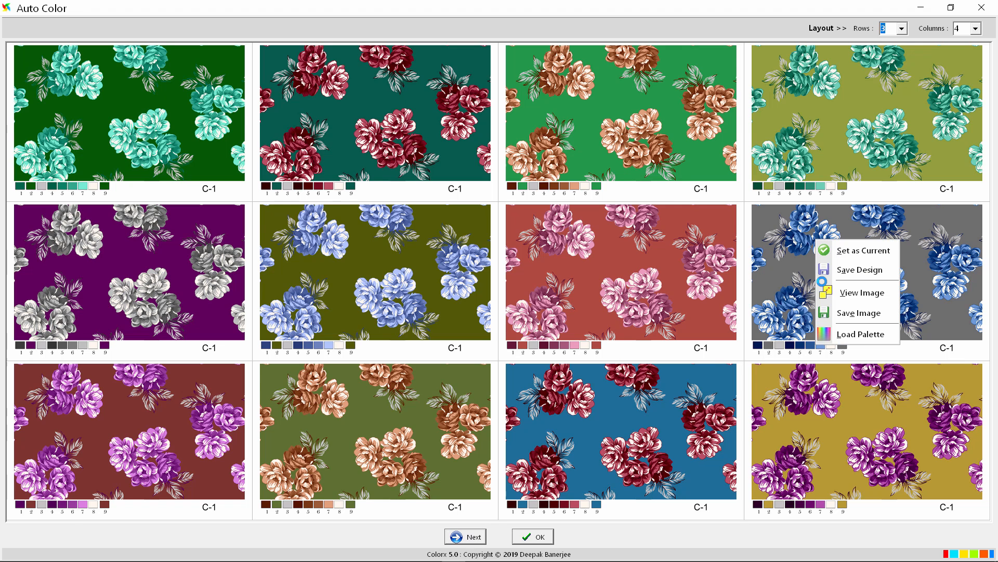
click(853, 251)
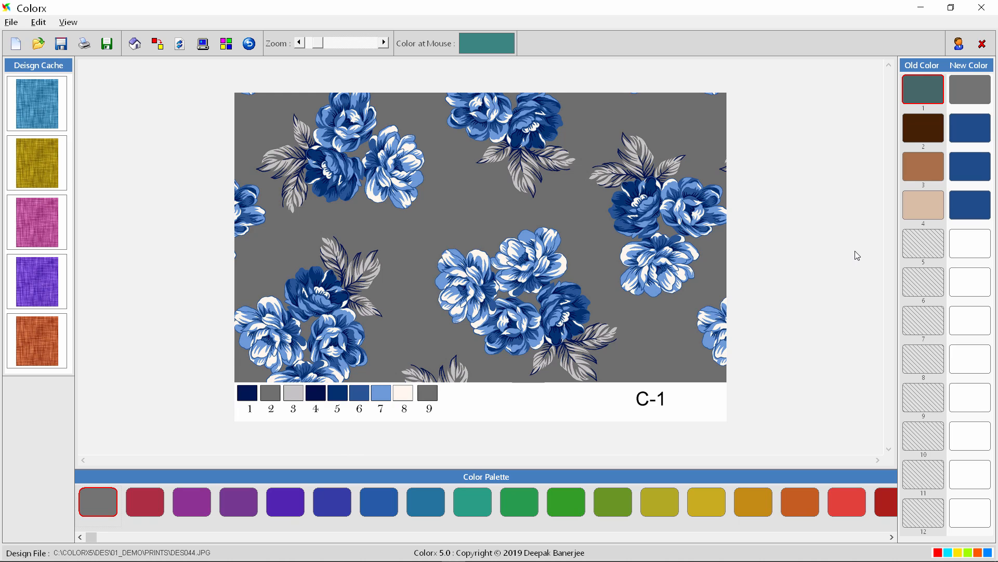
Lock the grey ground color, generate Auto Color variations of the flowers, and set the bright red one as current.
click(939, 100)
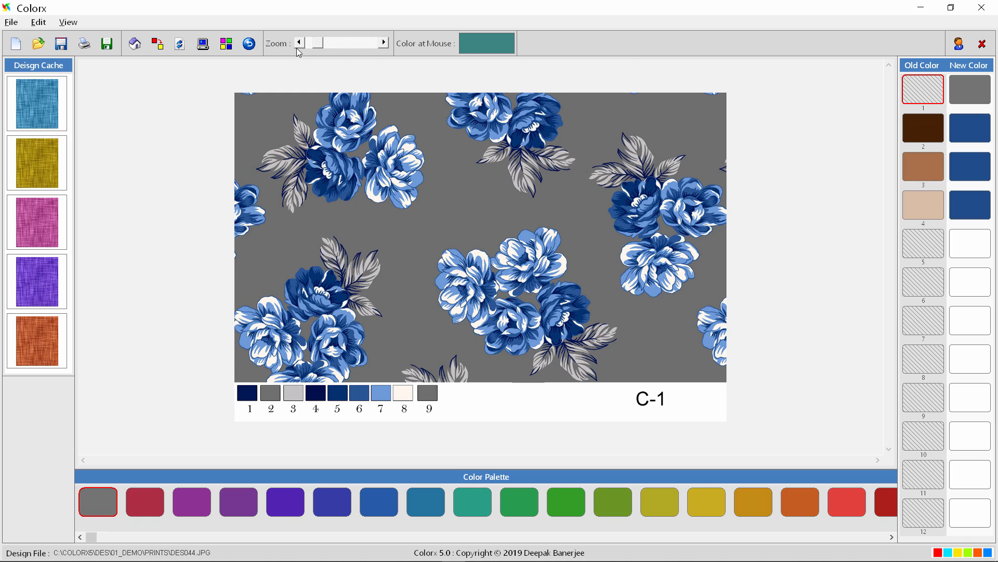
click(203, 43)
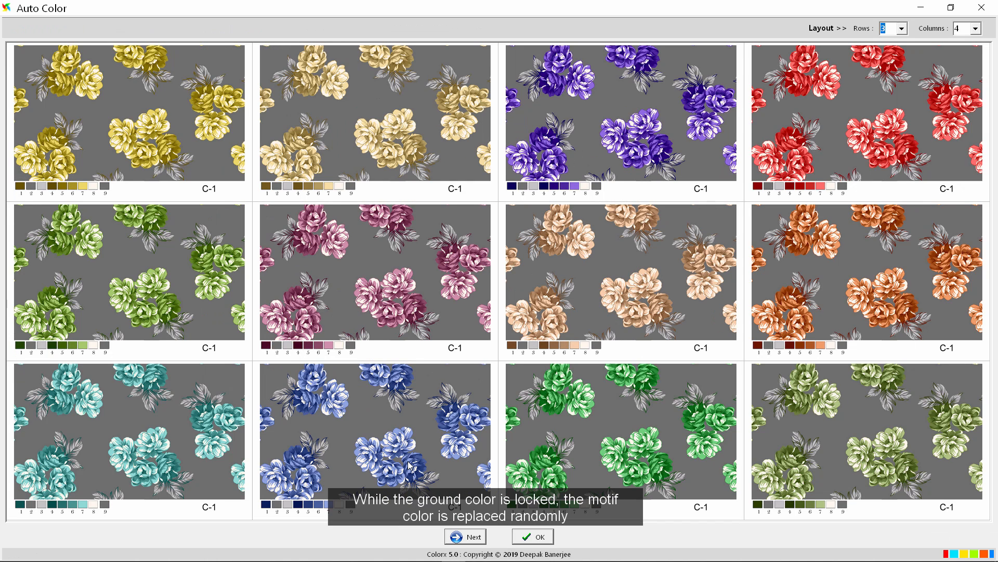
click(469, 537)
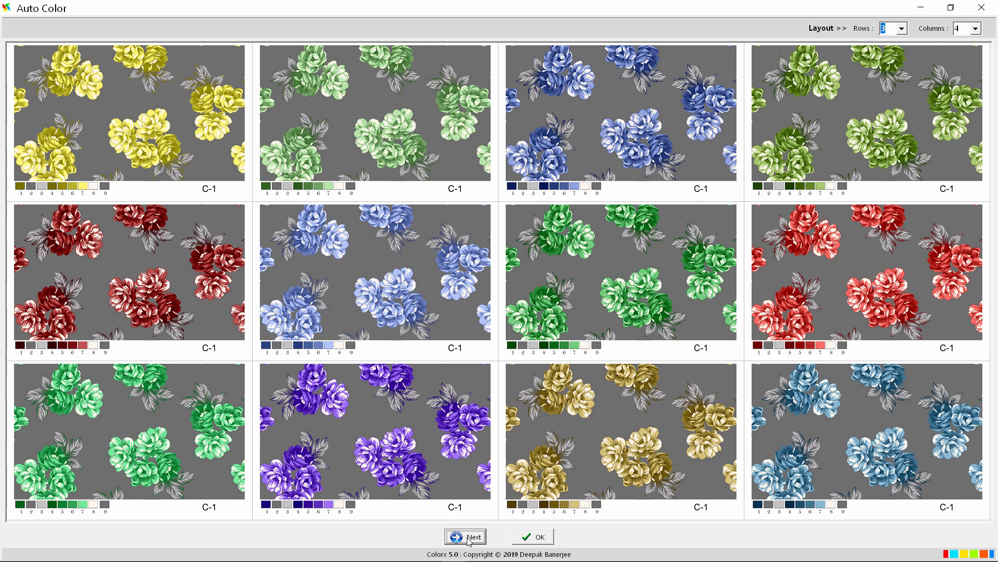
right_click(847, 273)
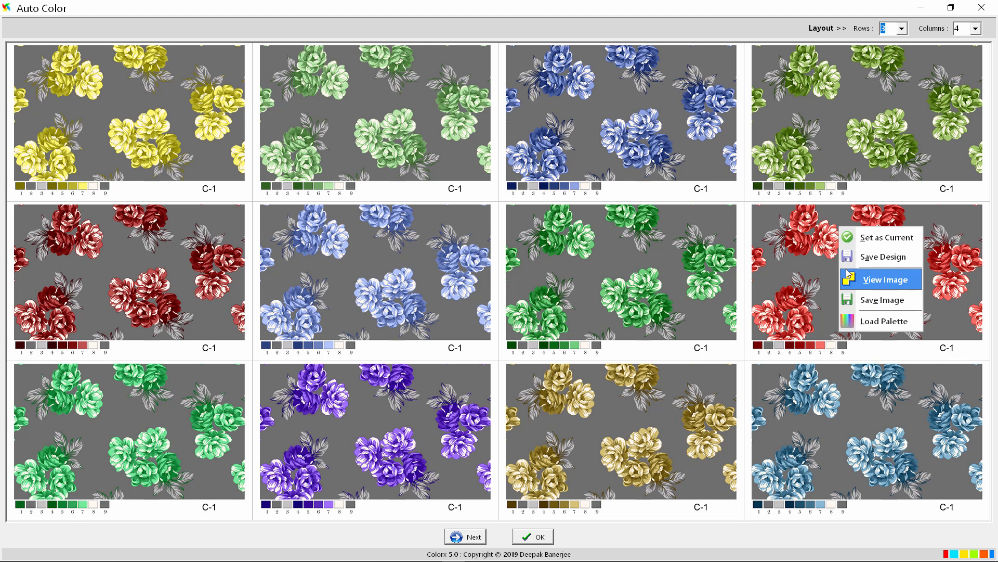
click(863, 237)
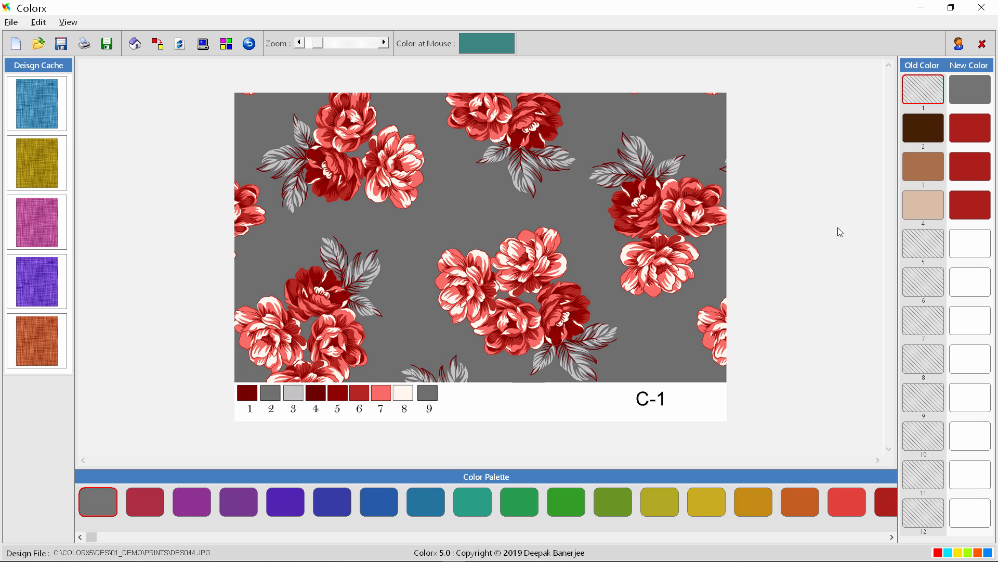
Lock the red flower colors instead of the ground and generate several sets of Auto Color ground variations.
click(923, 130)
click(923, 178)
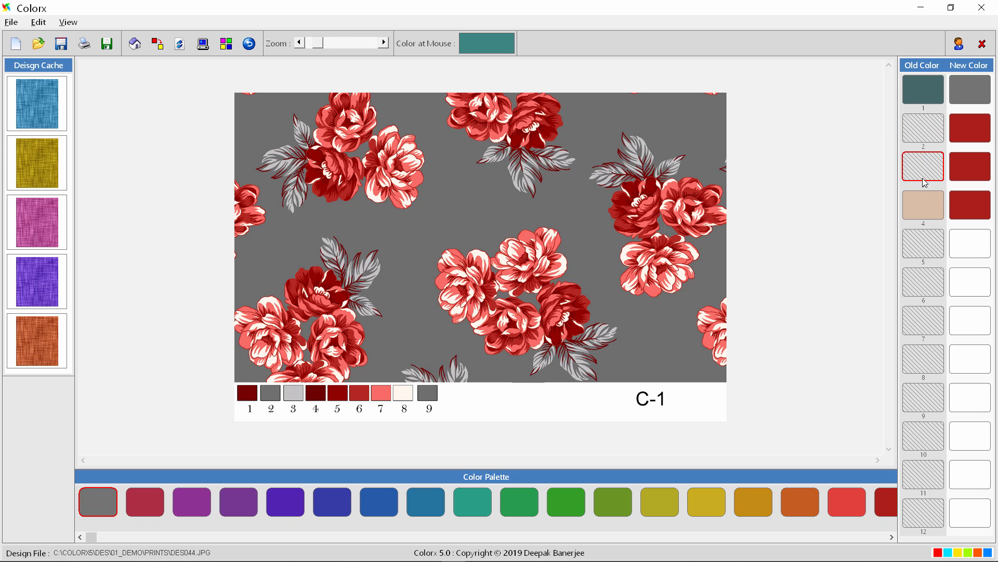
click(203, 43)
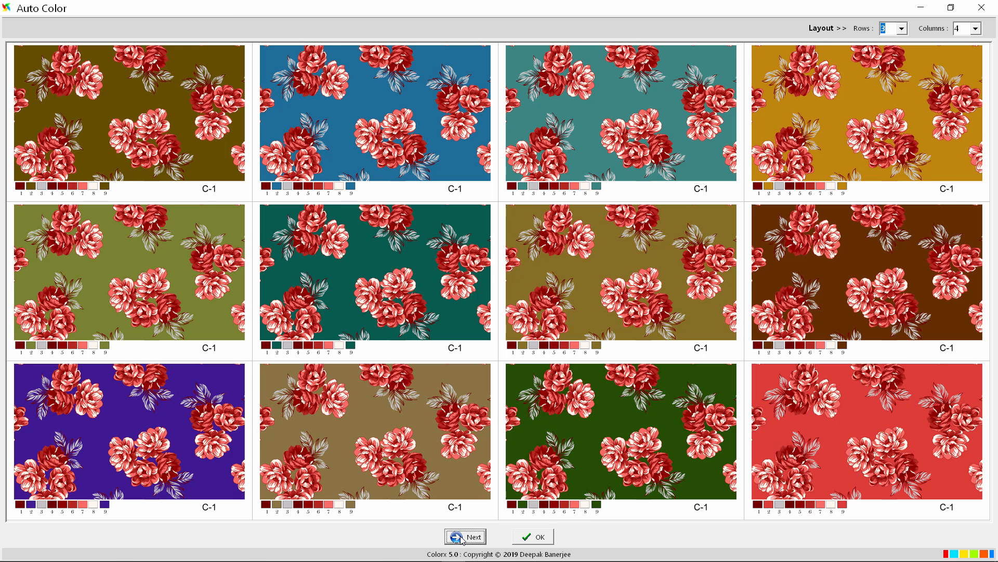
click(466, 539)
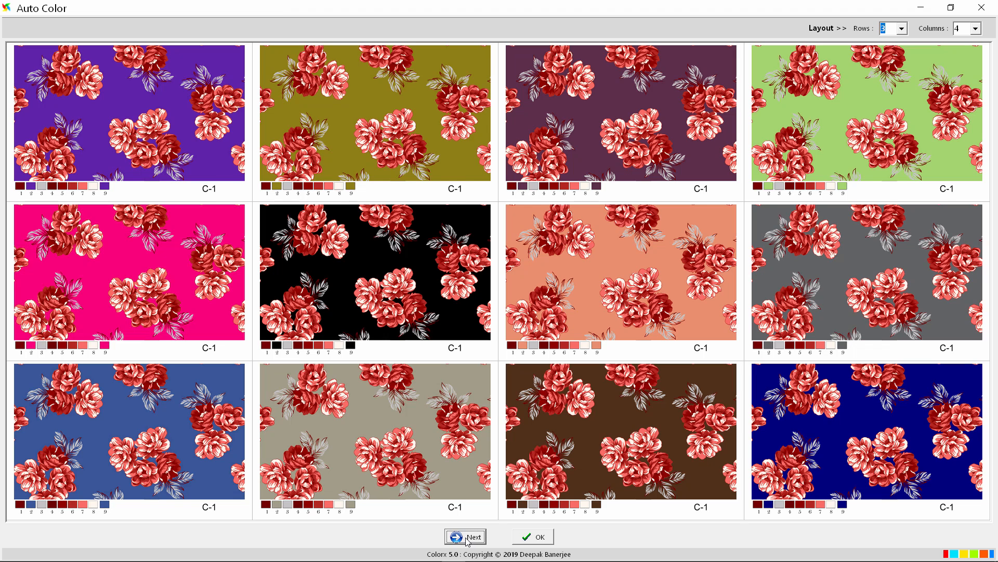
click(467, 539)
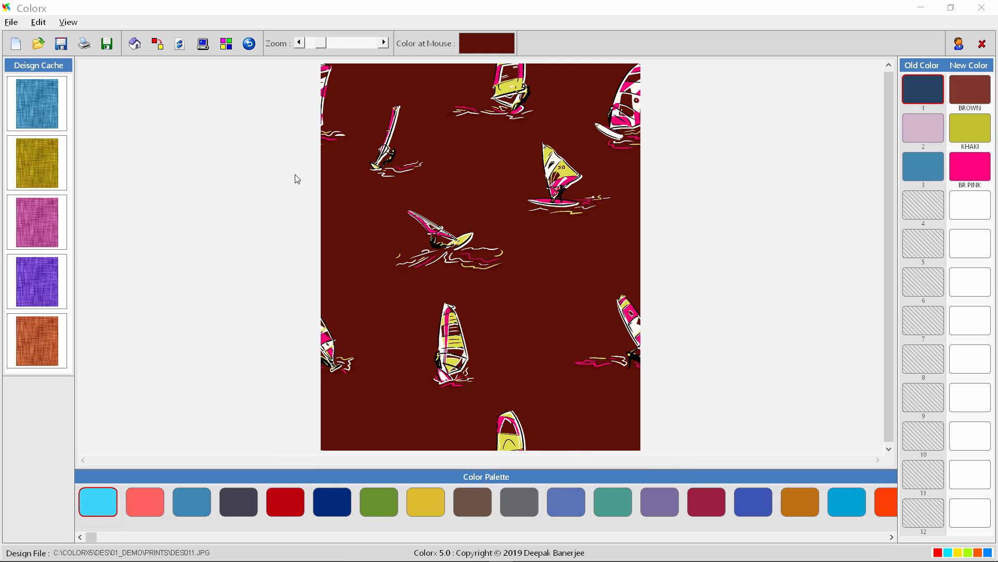
Generate Auto Color variations for the windsurfer print DES011.JPG with a medium dull ground and brighter motif tones.
click(203, 43)
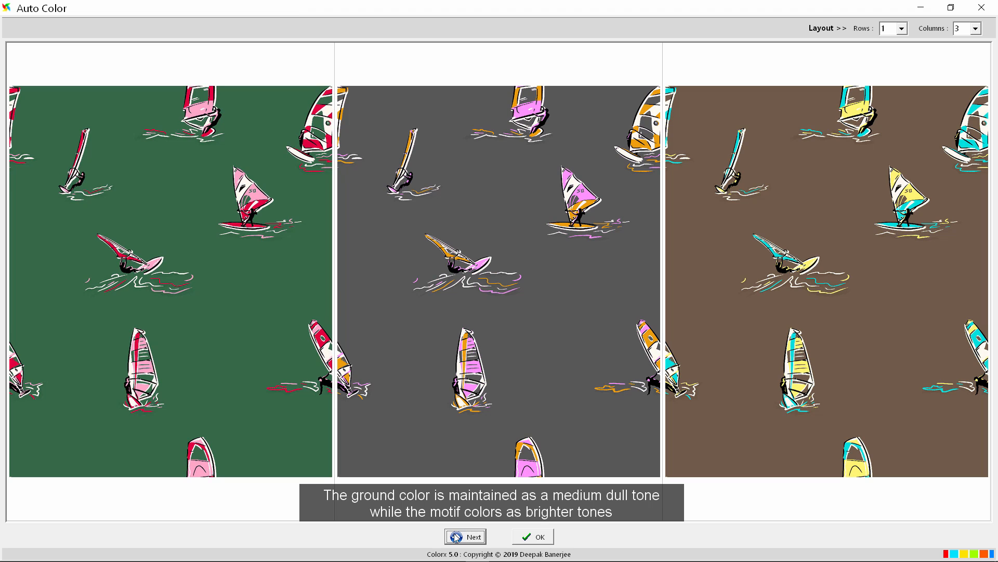
click(456, 537)
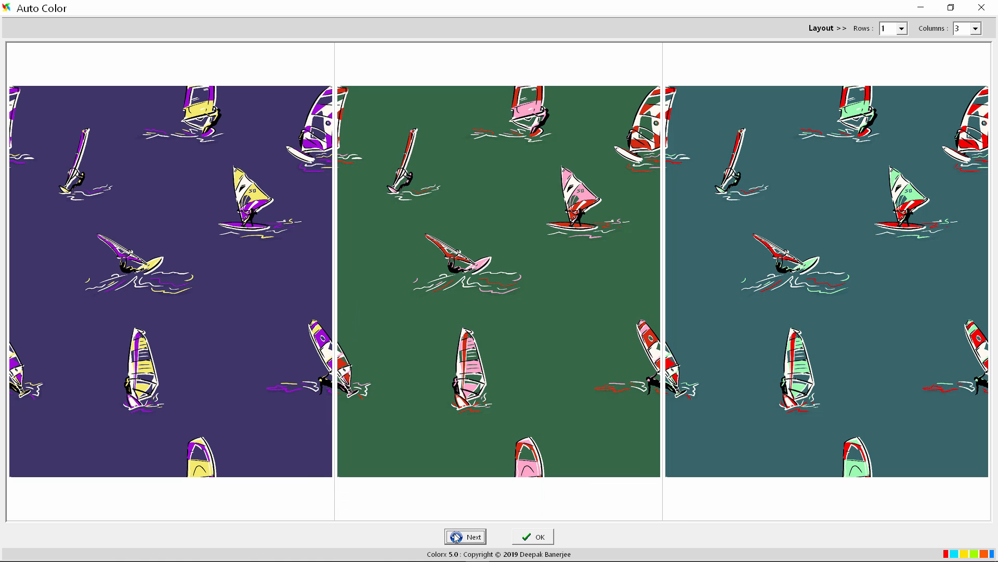